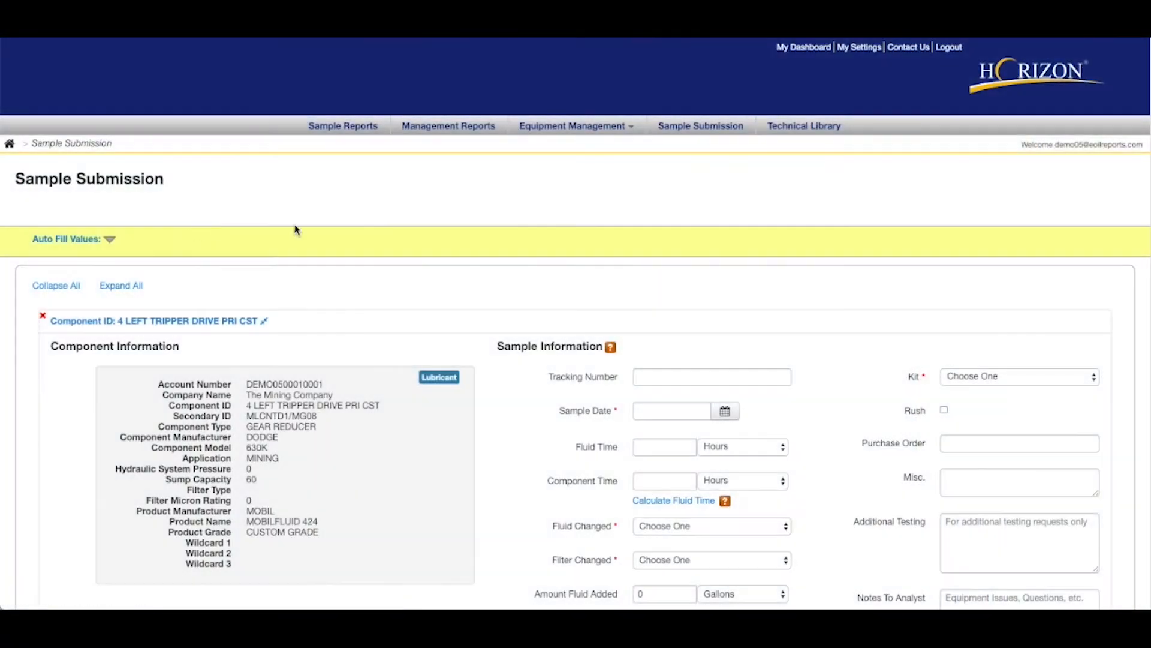
Collapse the 4 LEFT TRIPPER DRIVE PRI CST component section and expand it again.
scroll(380, 230, down, 2)
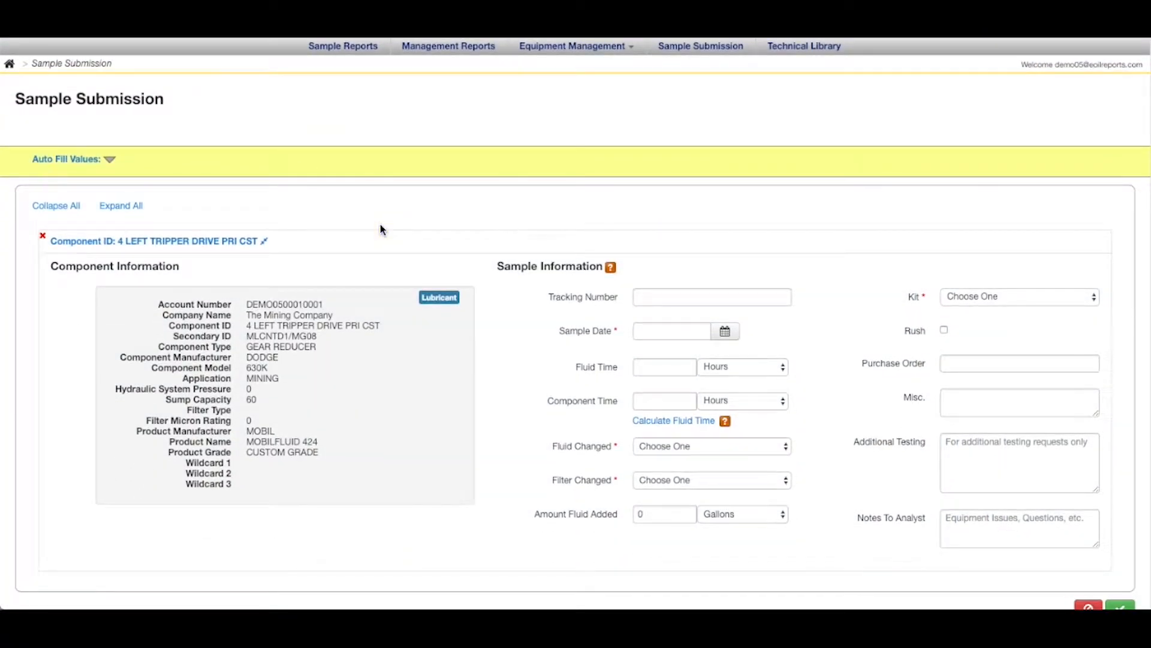
click(264, 241)
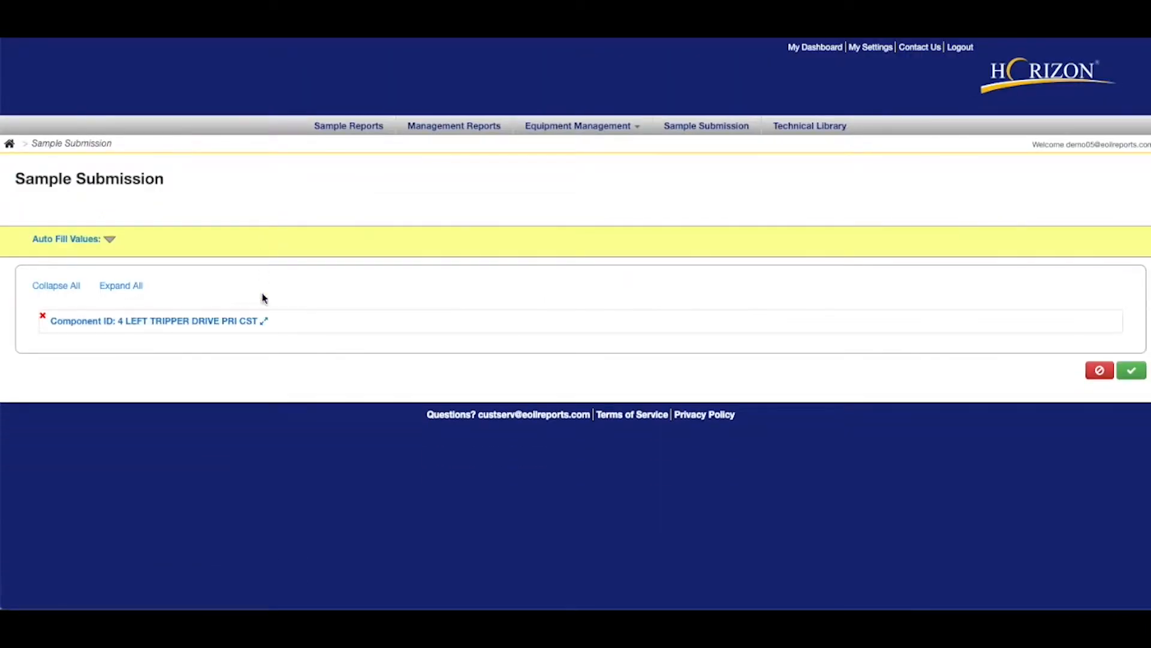
click(264, 317)
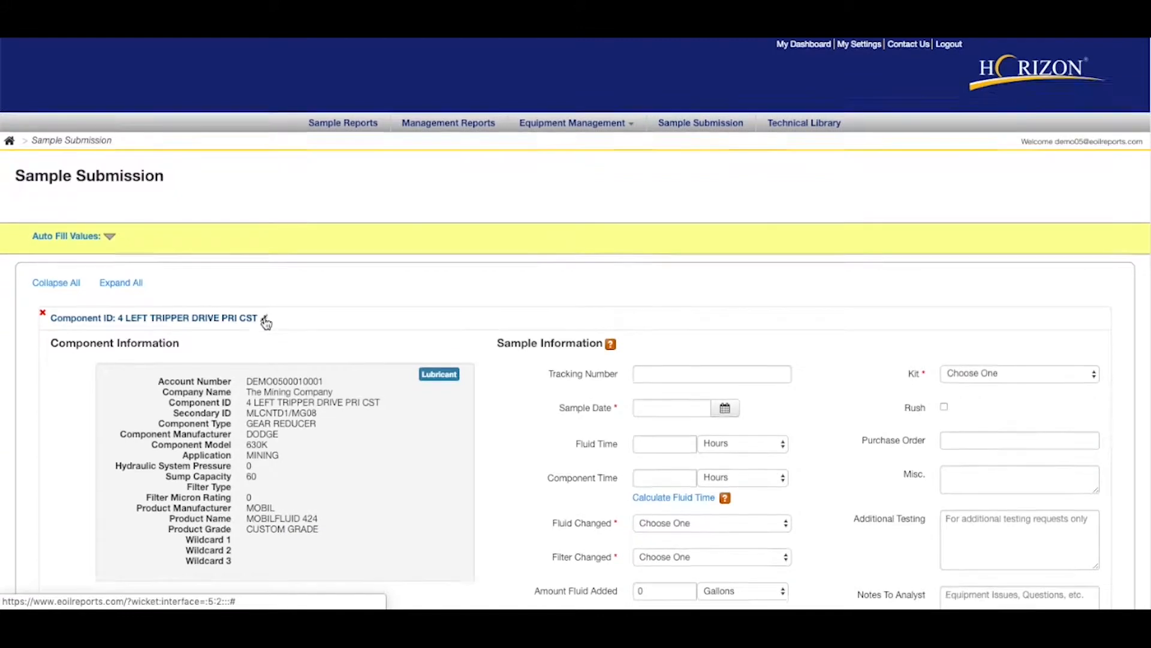
scroll(266, 321, down, 1)
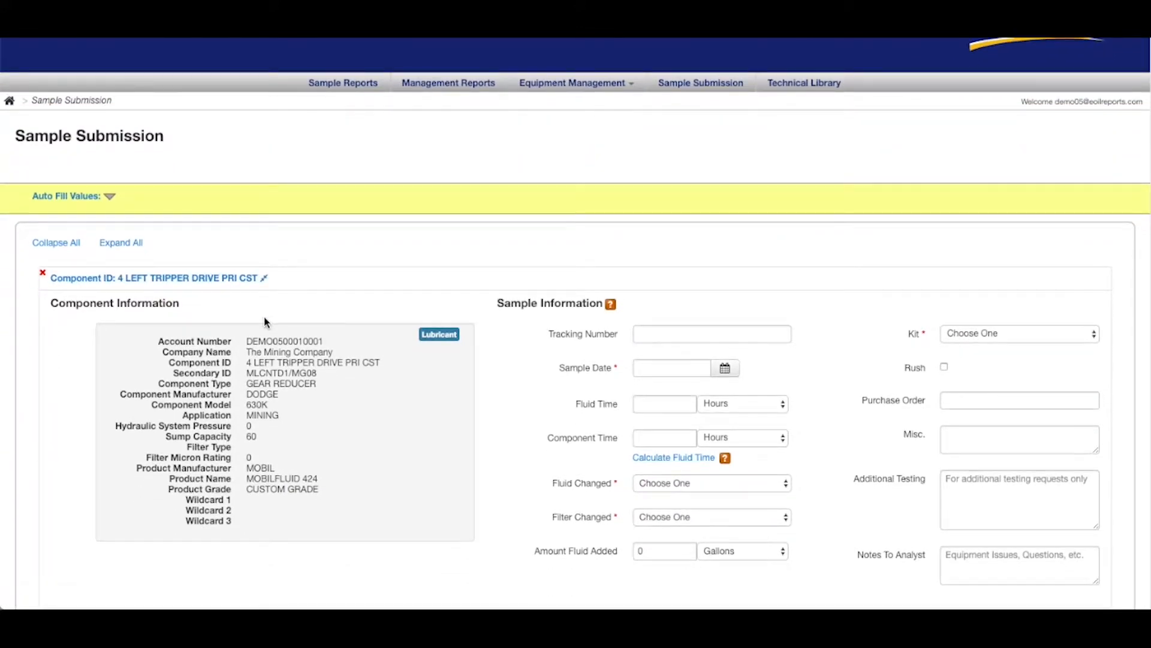
click(44, 275)
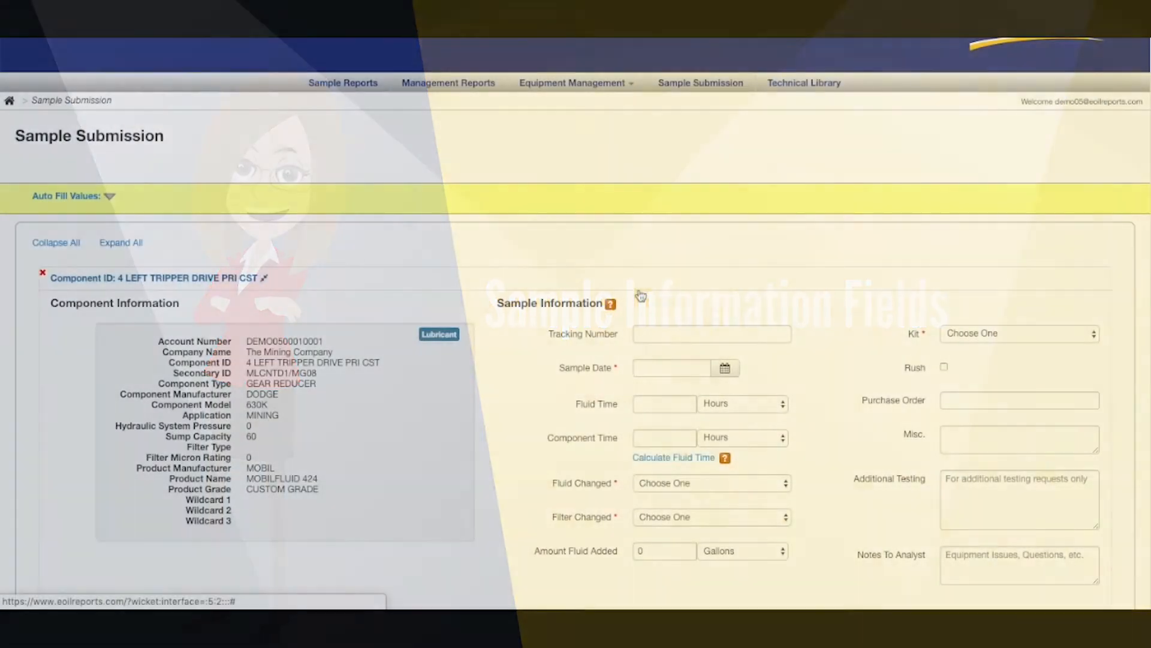
Enter the sample's tracking number and set the sample date to 01/03/2019.
scroll(641, 295, down, 1)
click(647, 308)
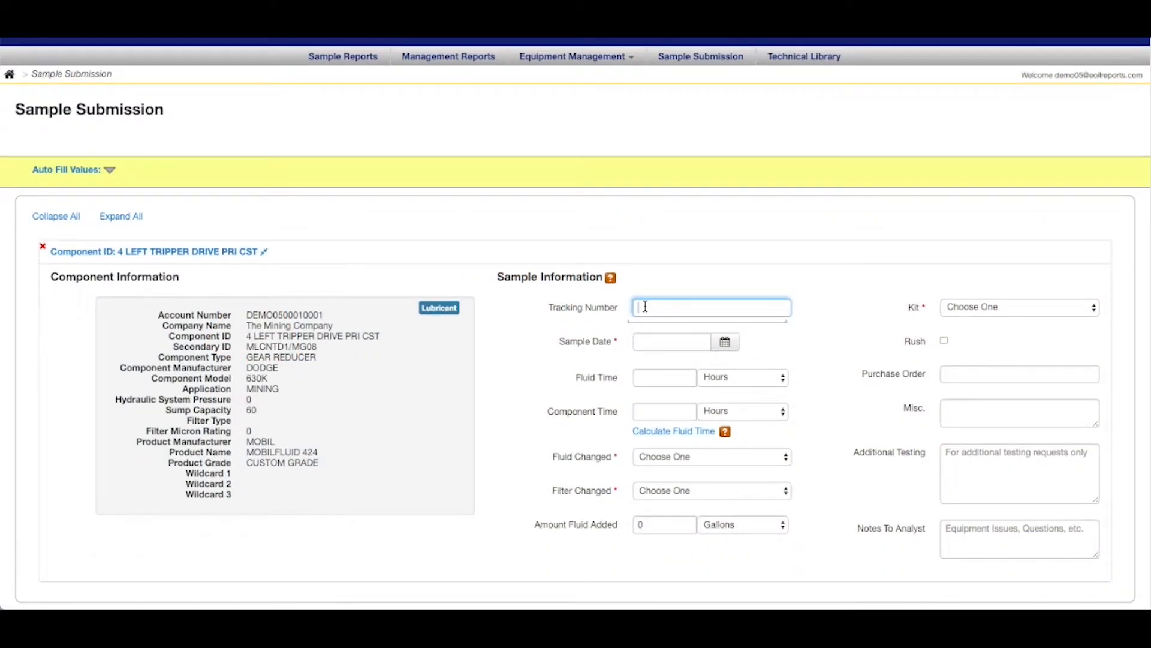
text(99999X00001)
click(836, 315)
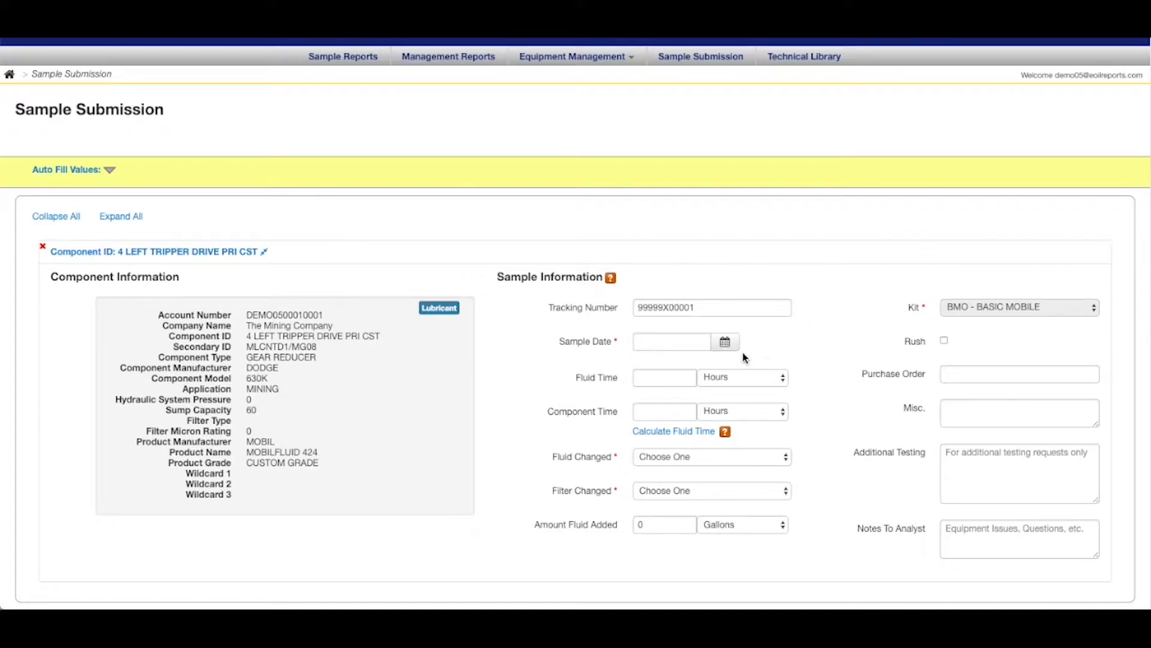
click(726, 350)
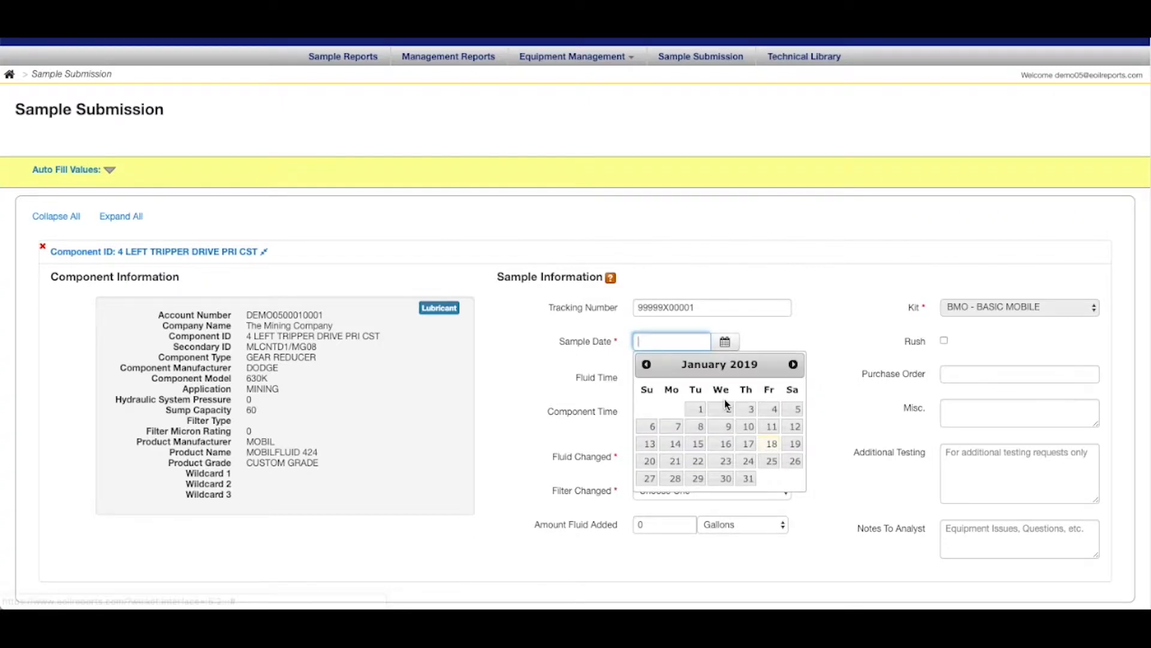
click(745, 410)
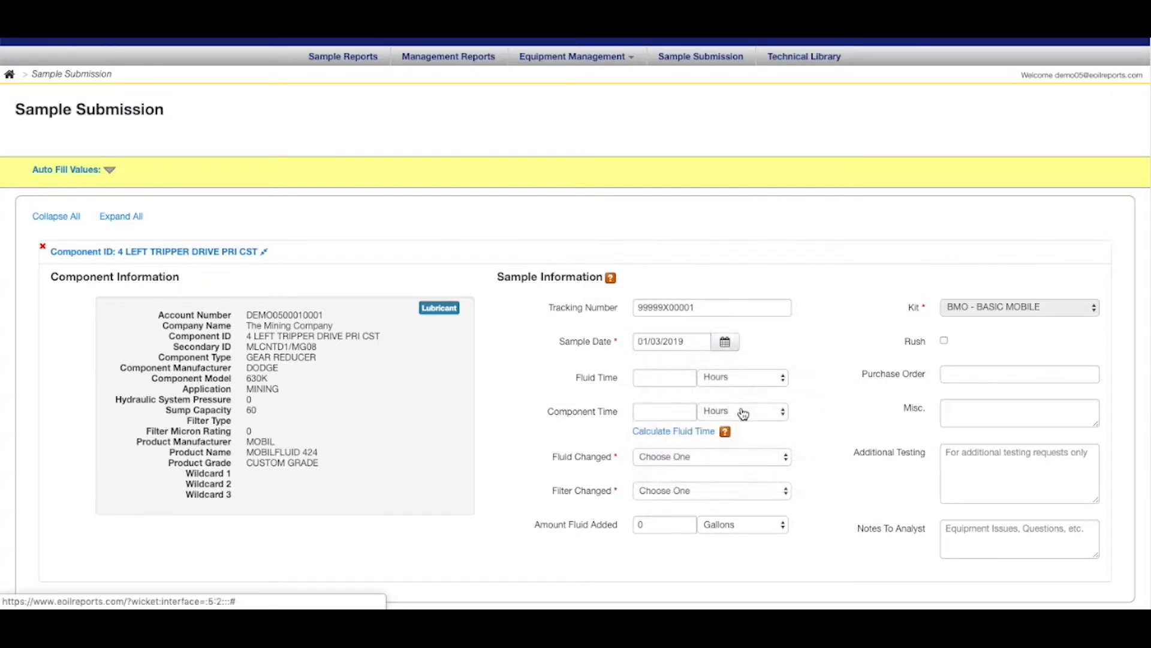
Set the fluid time to 300 hours and the component time to 1000 hours.
click(642, 380)
text(300)
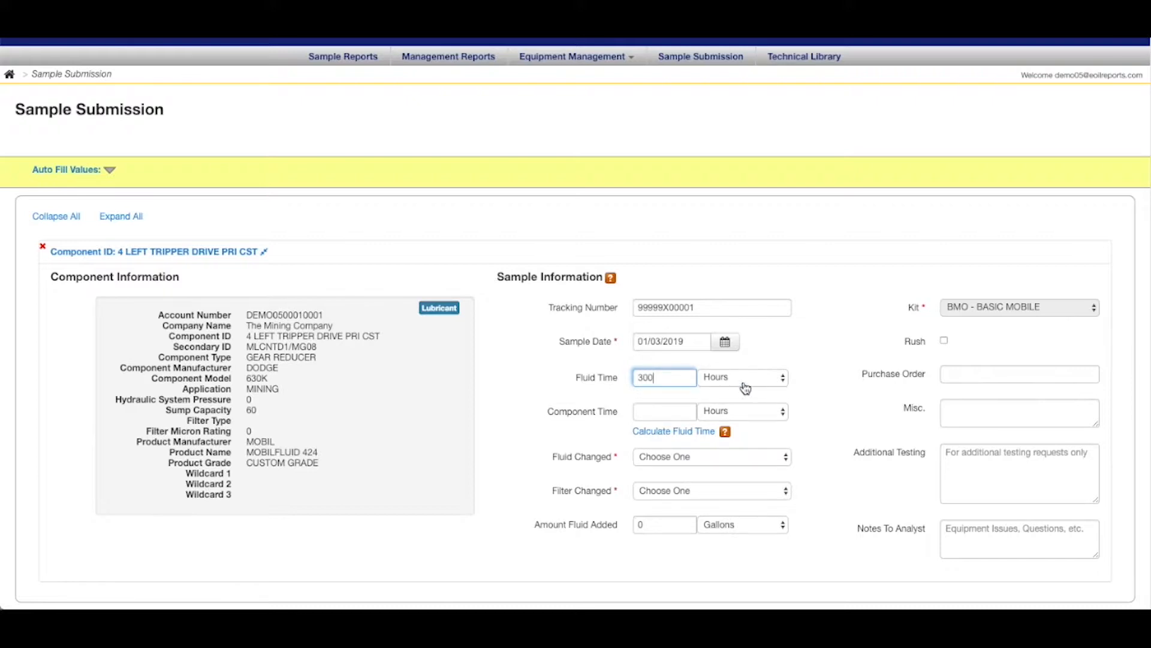
click(745, 388)
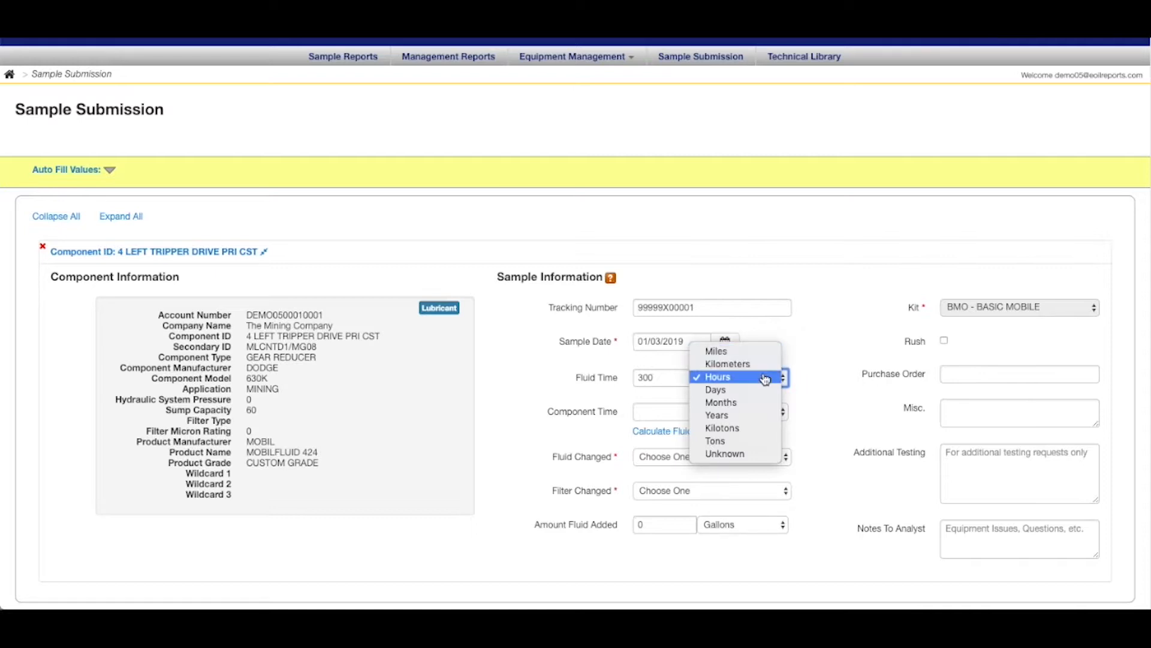
click(766, 380)
click(649, 412)
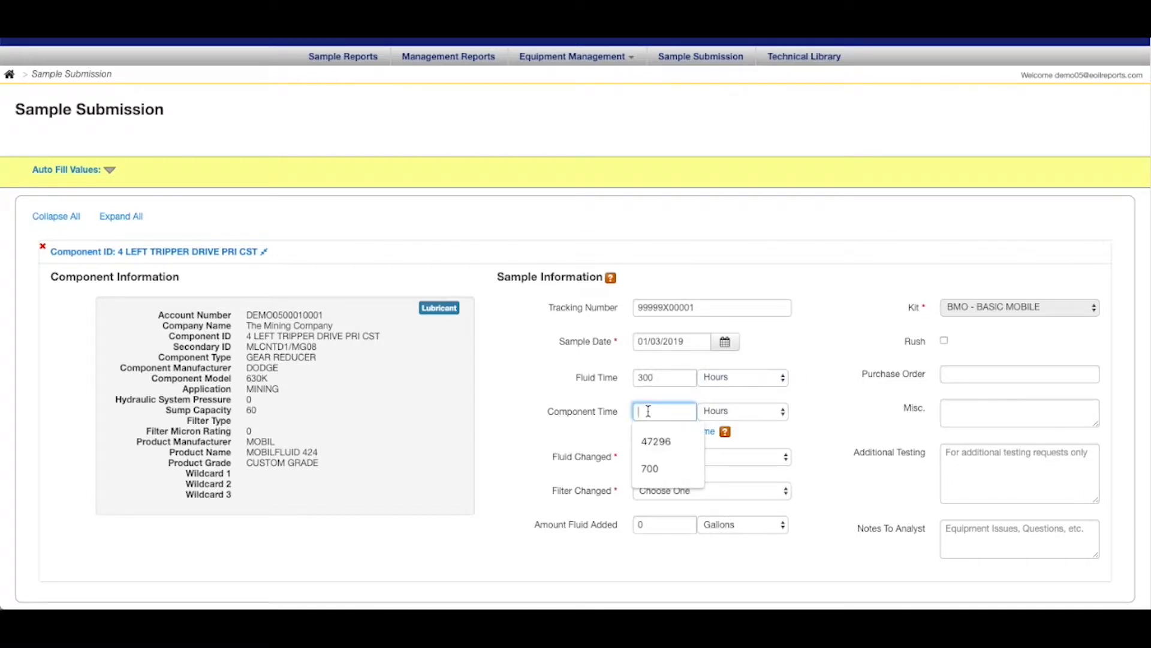
text(1000)
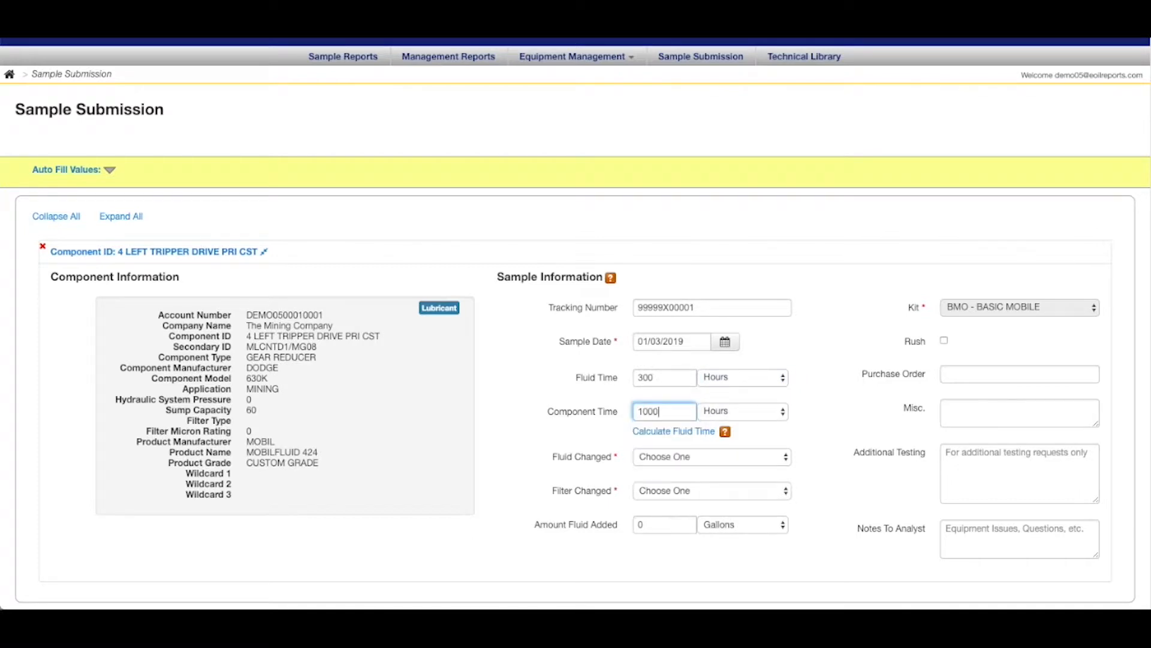
click(813, 416)
Expand the auto fill values to view the available fields and collapse them again.
scroll(813, 415, down, 1)
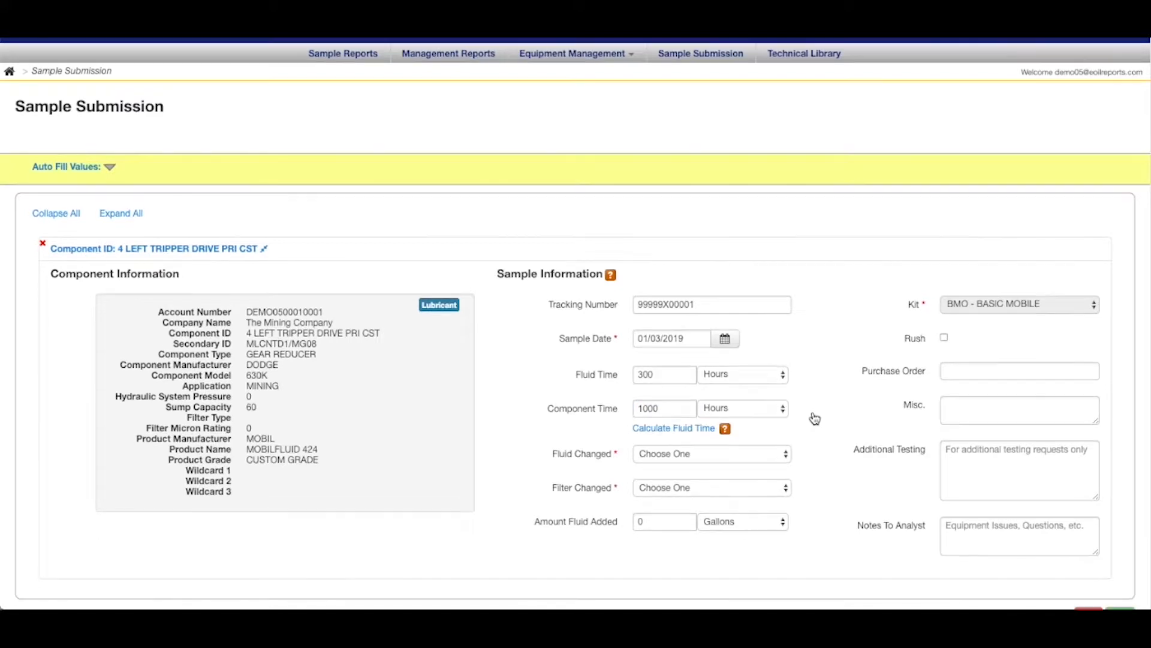
click(62, 162)
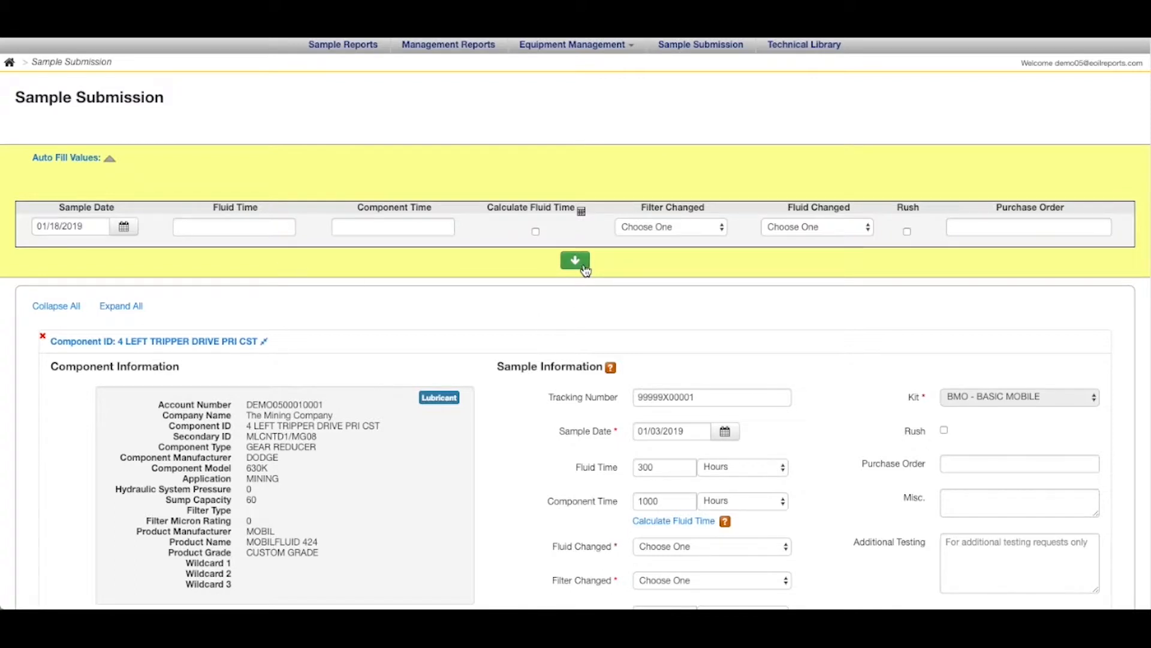
click(84, 161)
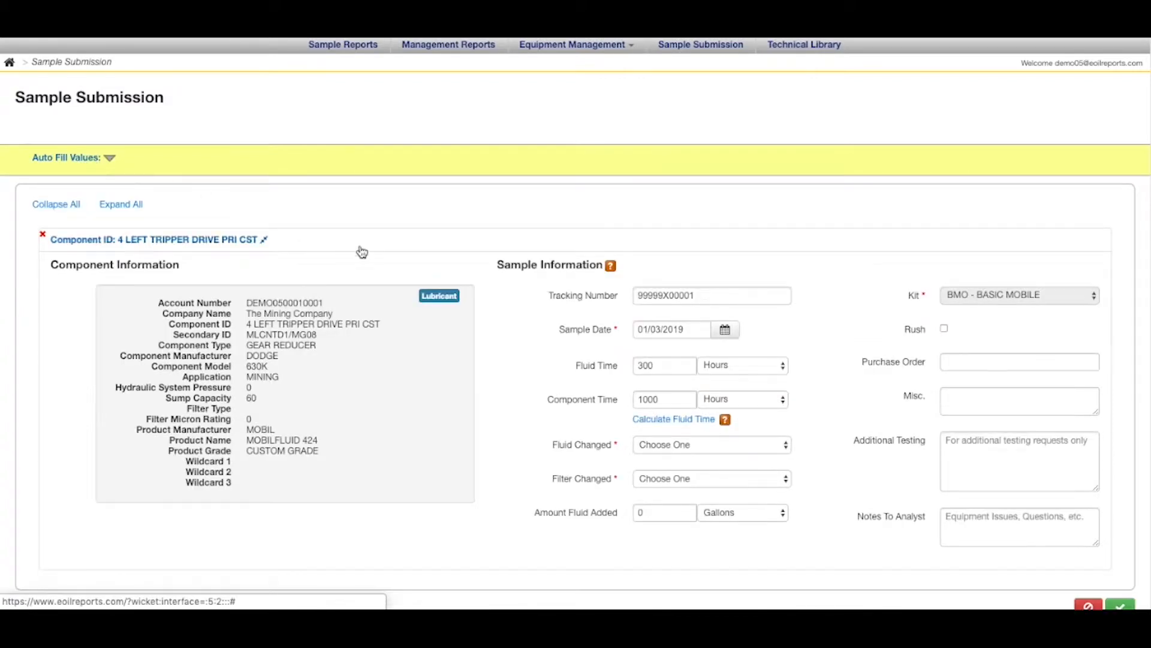
Set Fluid Changed to Yes and Filter Changed to No for the sample.
scroll(505, 304, down, 1)
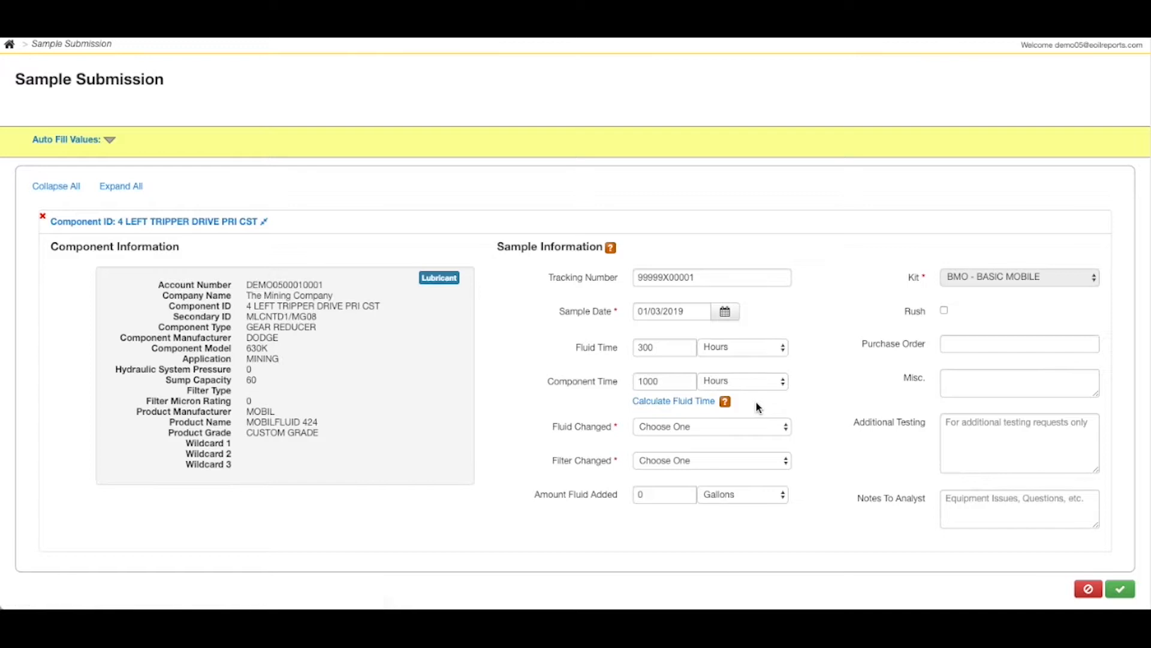
click(722, 427)
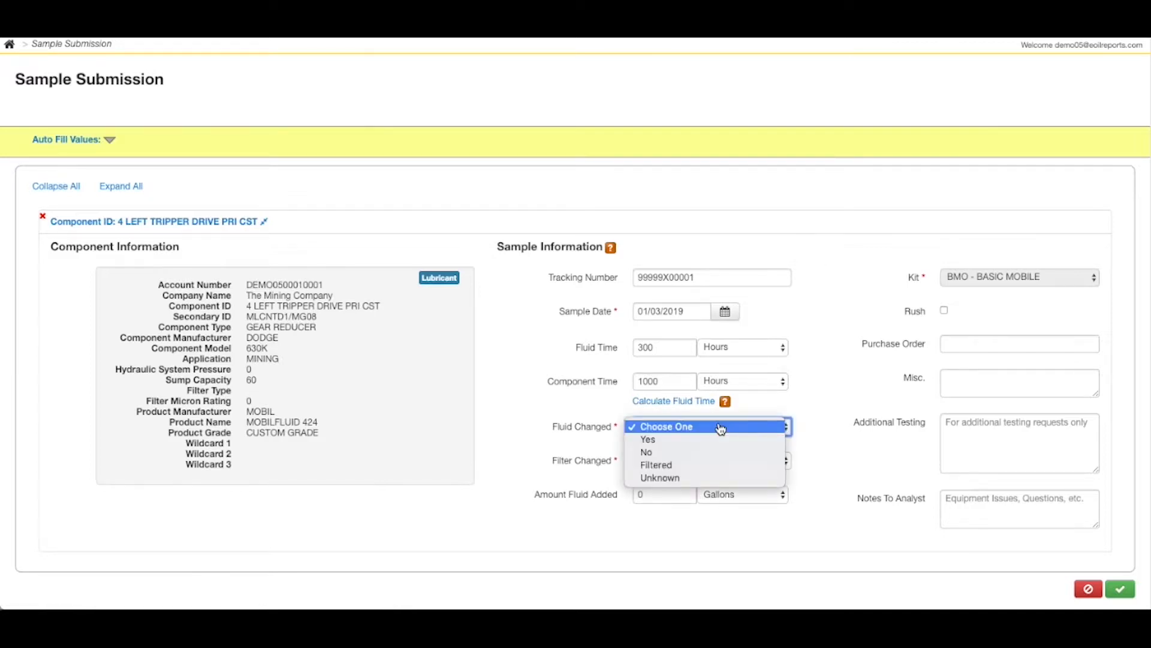
click(670, 440)
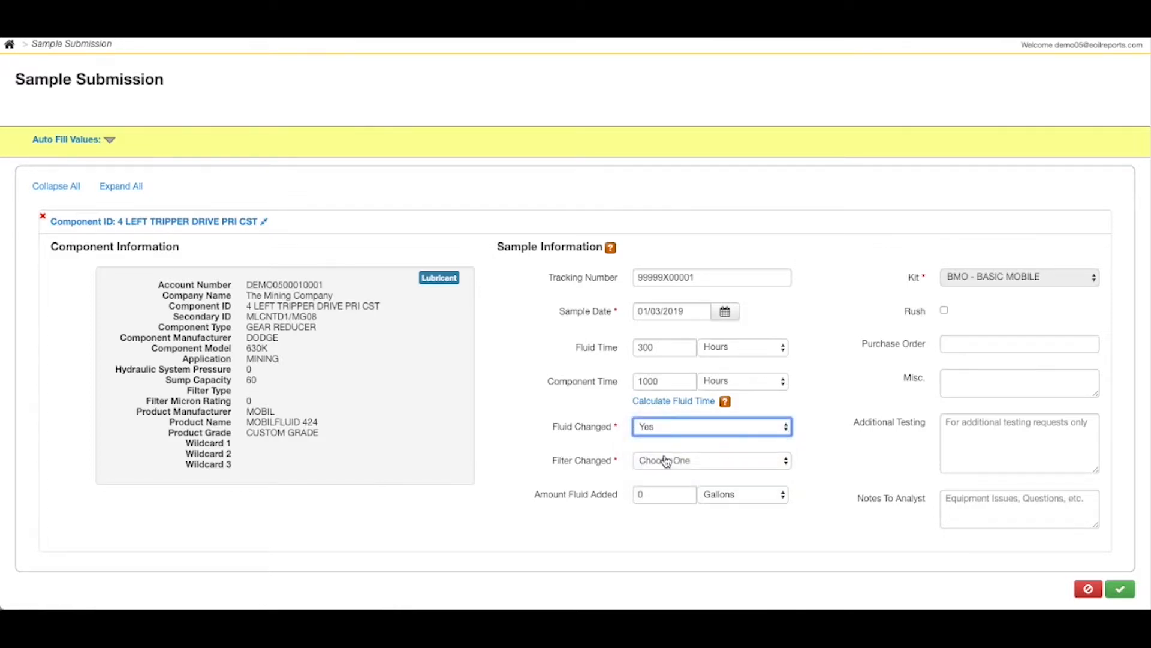
click(664, 461)
click(666, 485)
Set the amount of fluid added to 50 gallons.
click(668, 495)
key(BackSpace)
text(50)
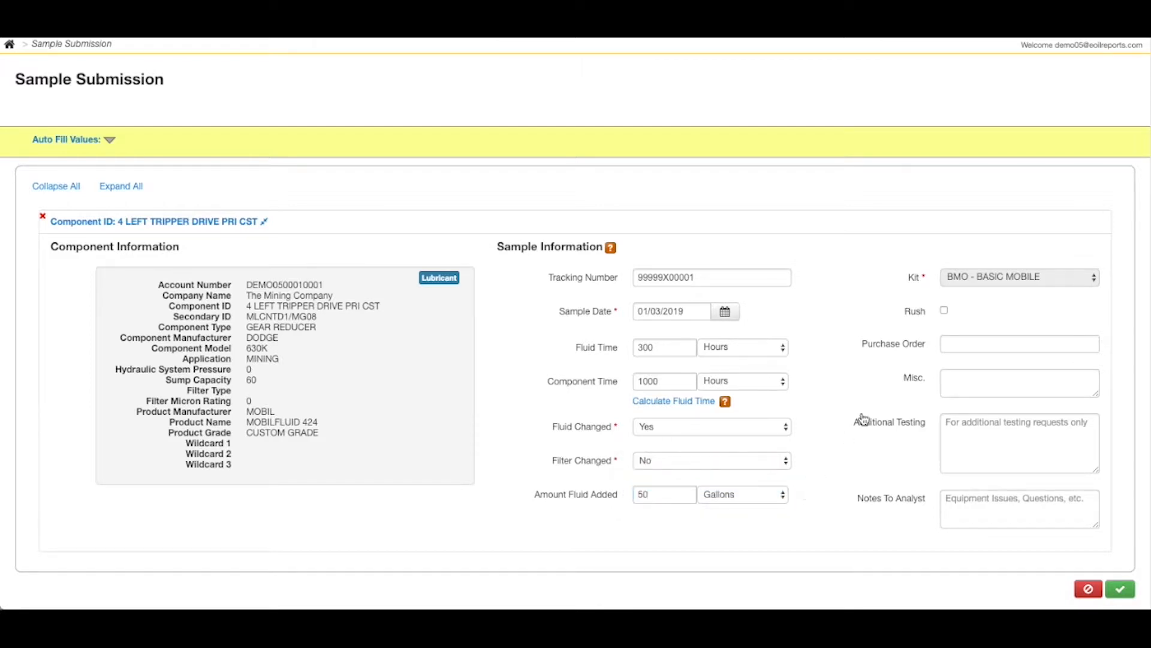
Turn the Rush option on and off, and go through the optional Purchase Order, Additional Testing, Notes To Analyst and Misc. fields.
click(945, 310)
click(945, 310)
click(979, 343)
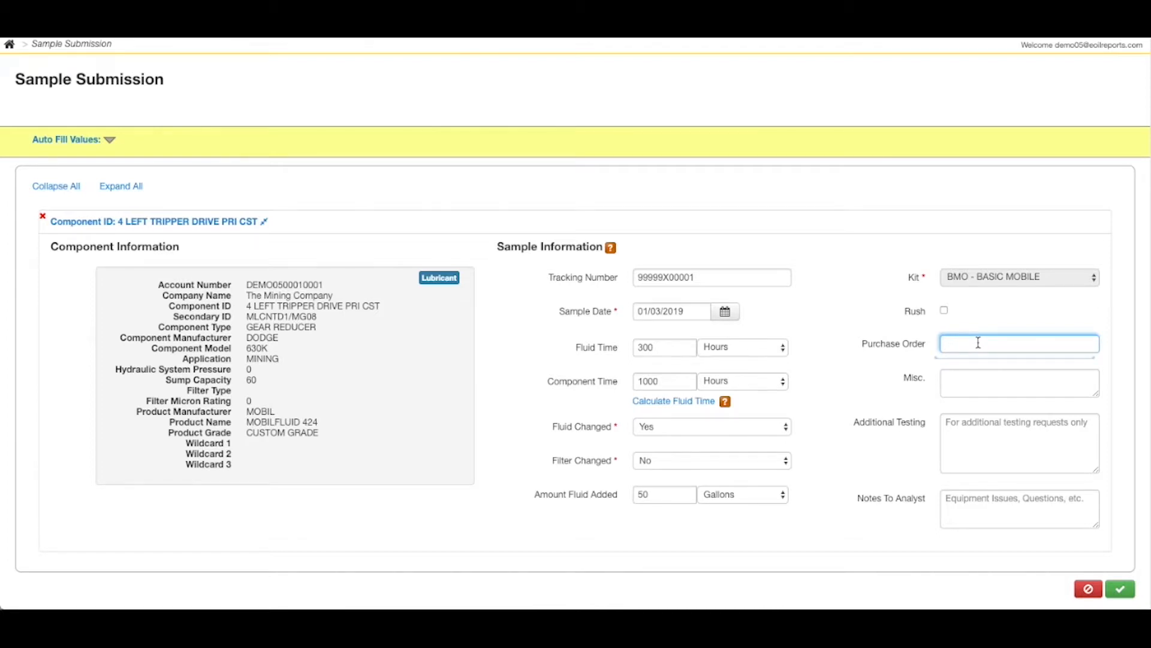
click(979, 425)
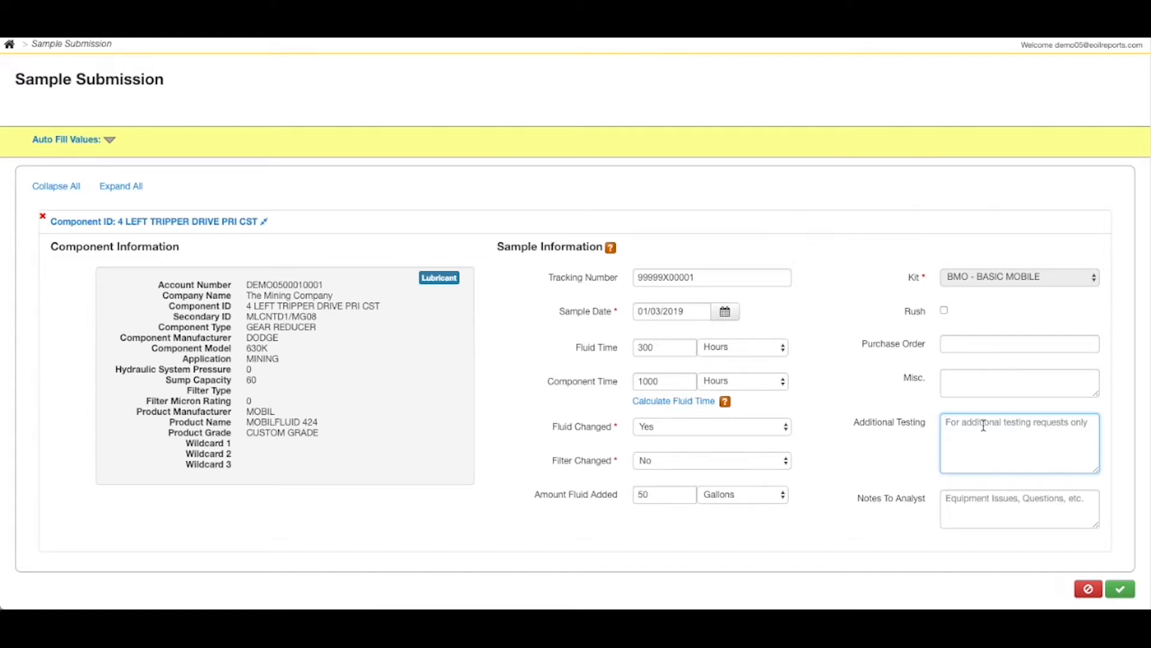
click(996, 499)
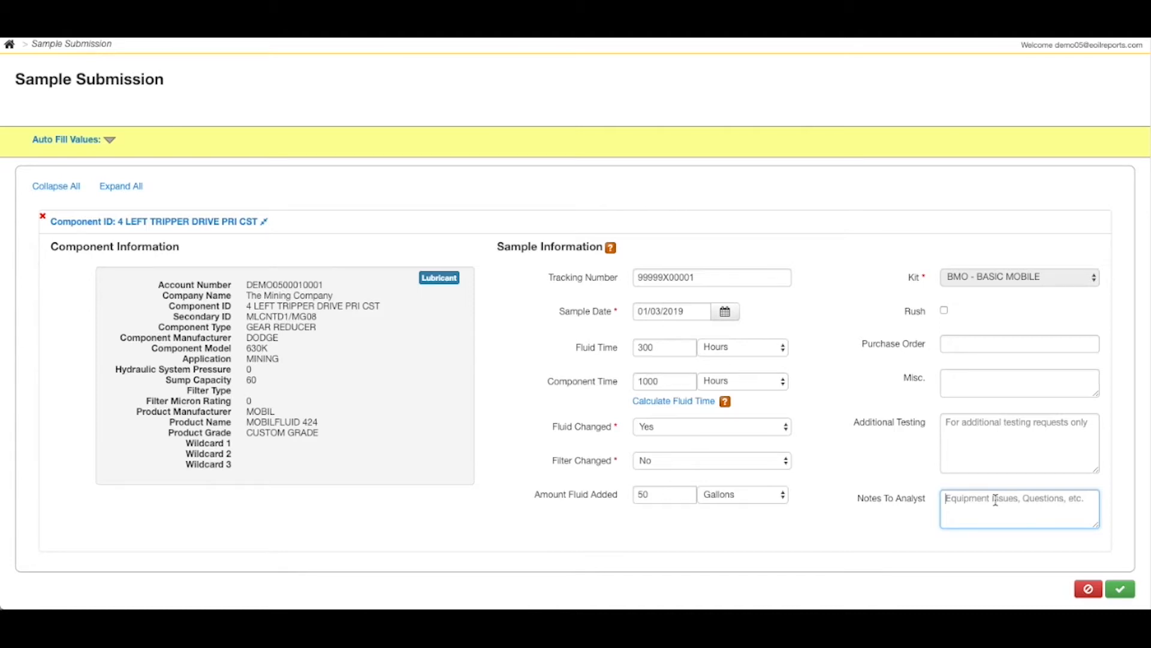
click(997, 386)
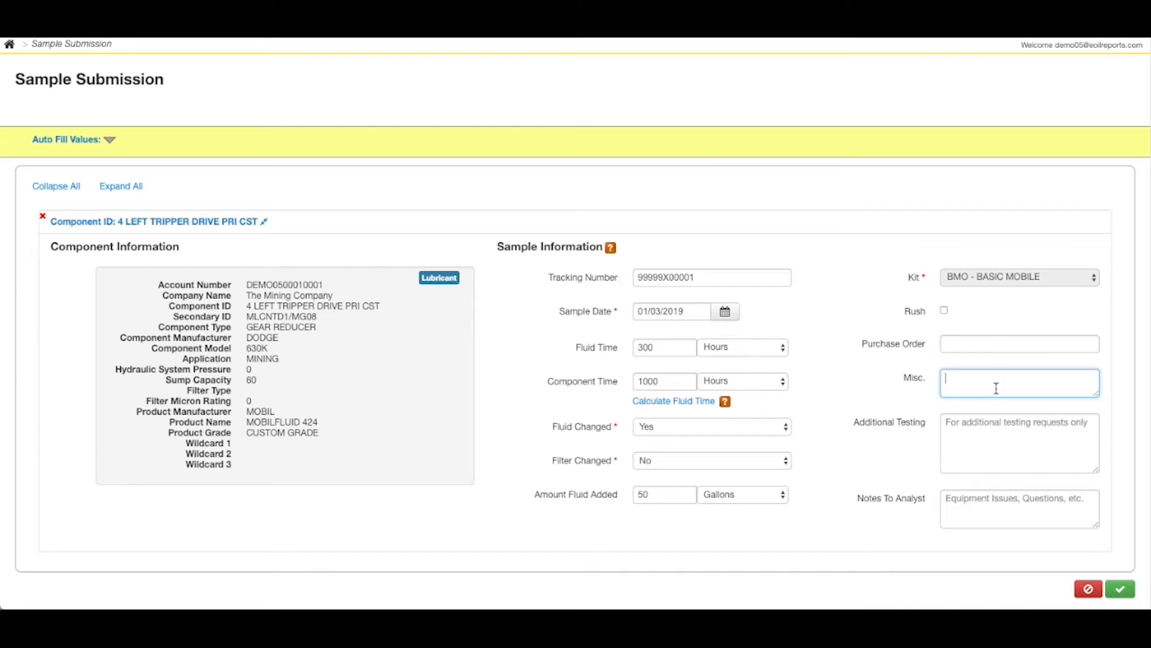
click(890, 531)
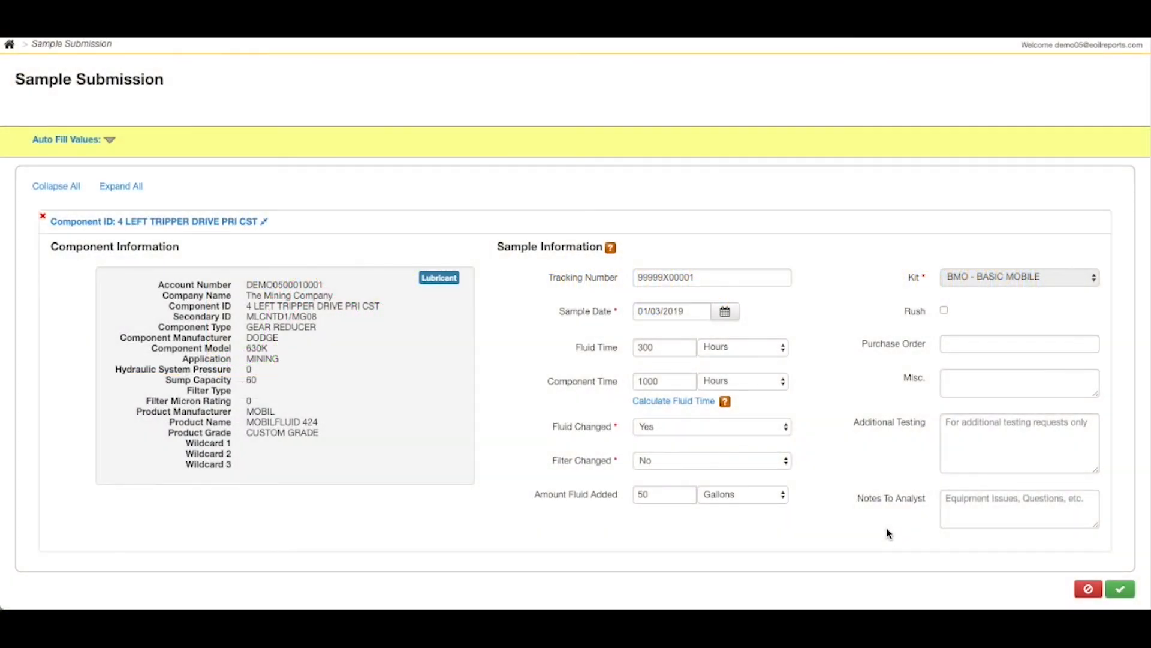
Submit the completed sample information form.
click(1131, 598)
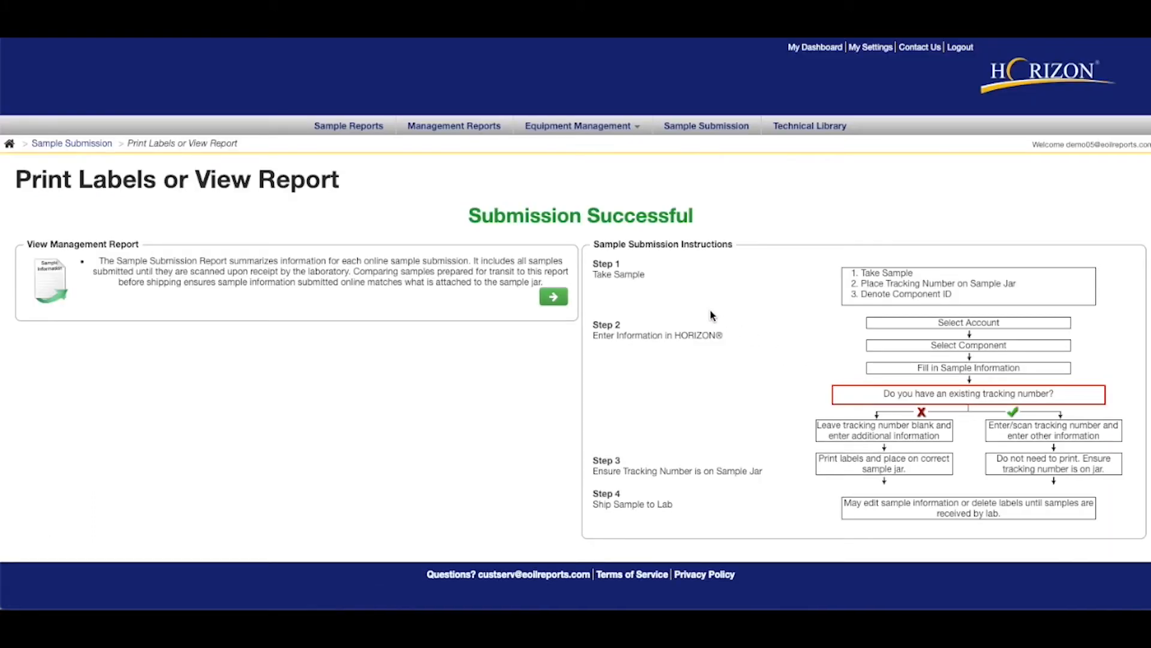